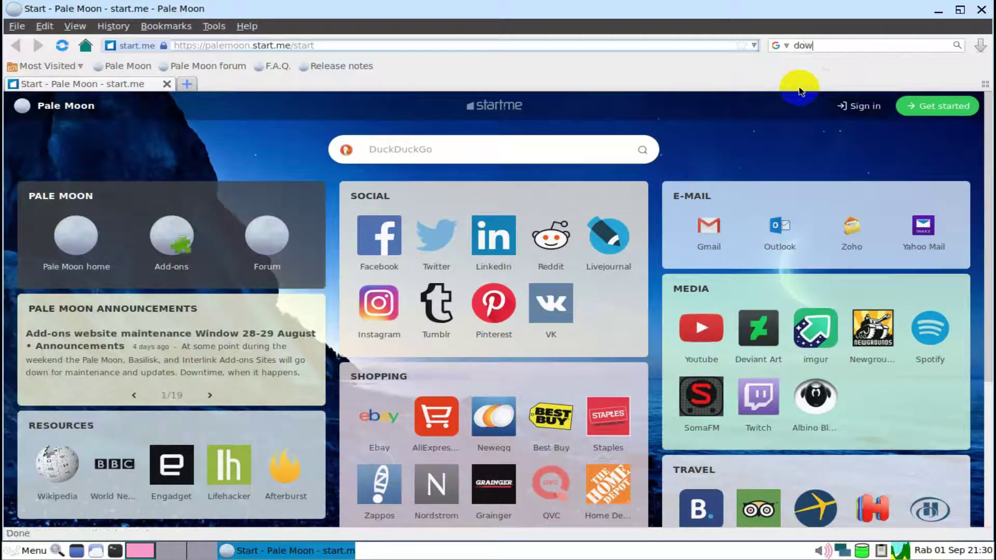
Search the web for "download zoom" and open the Download Center page on zoom.us.
{"action": "type", "text": "oom"}
{"action": "key", "text": "Return"}
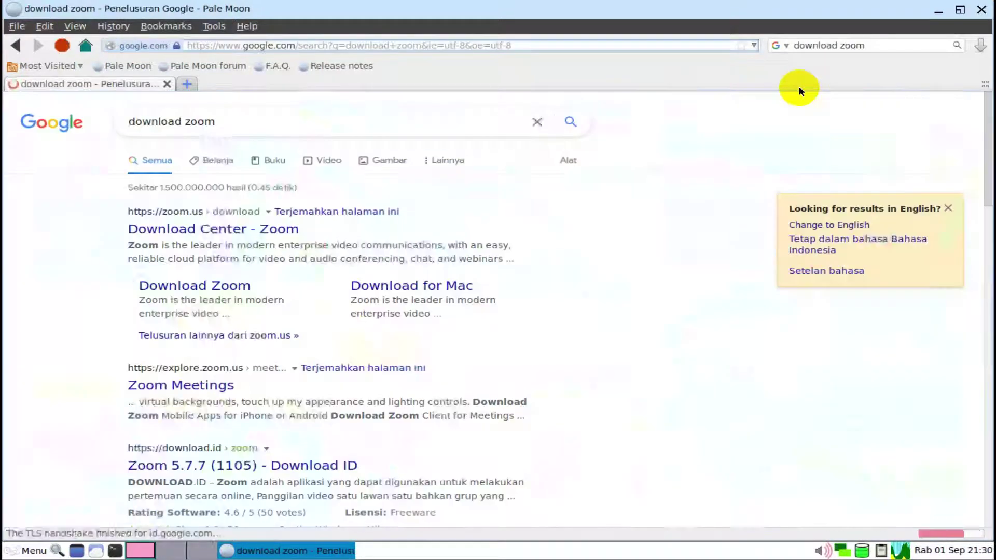
{"action": "left_click", "coordinate": [234, 232]}
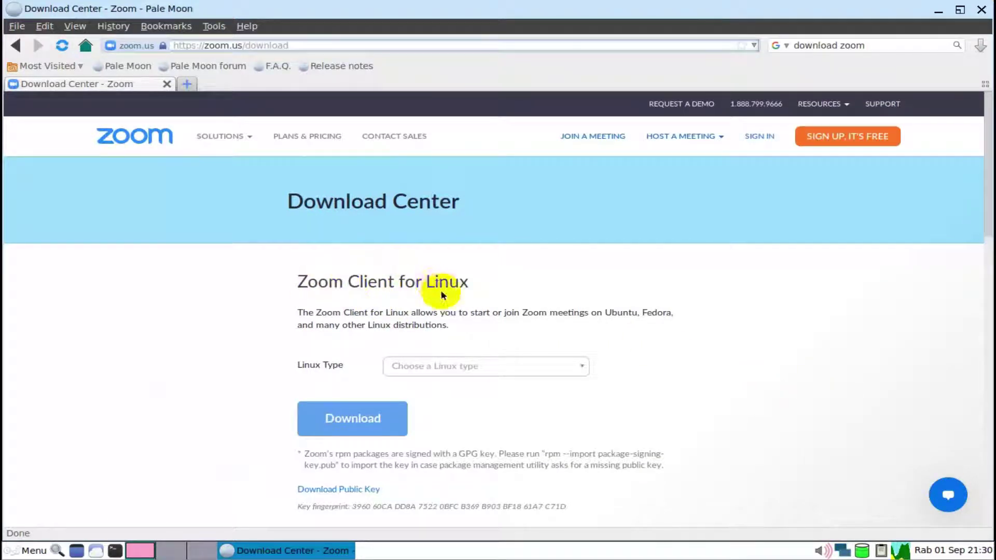
Set the Linux type of the Zoom client download to Ubuntu.
{"action": "scroll", "coordinate": [690, 358], "scroll_direction": "down", "scroll_amount": 3}
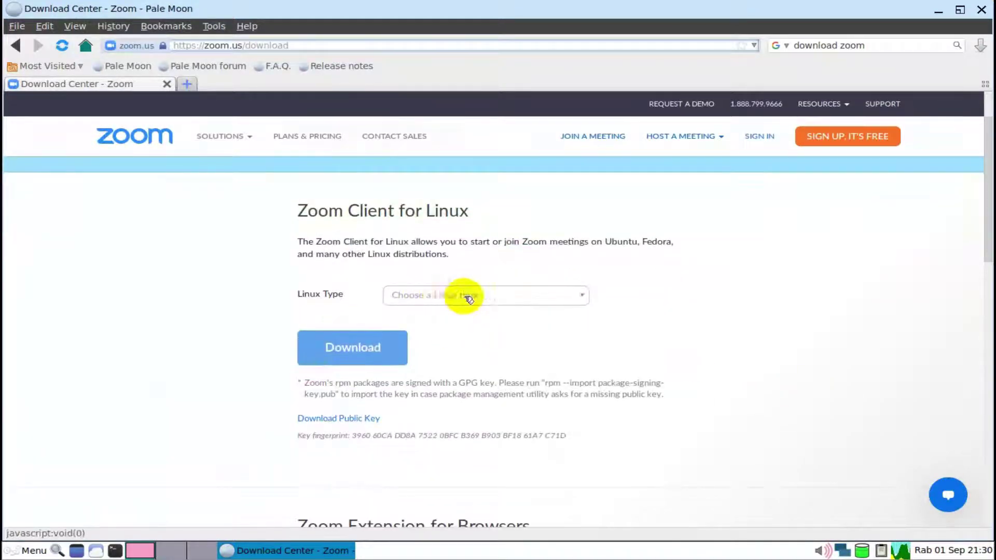
{"action": "left_click", "coordinate": [583, 296]}
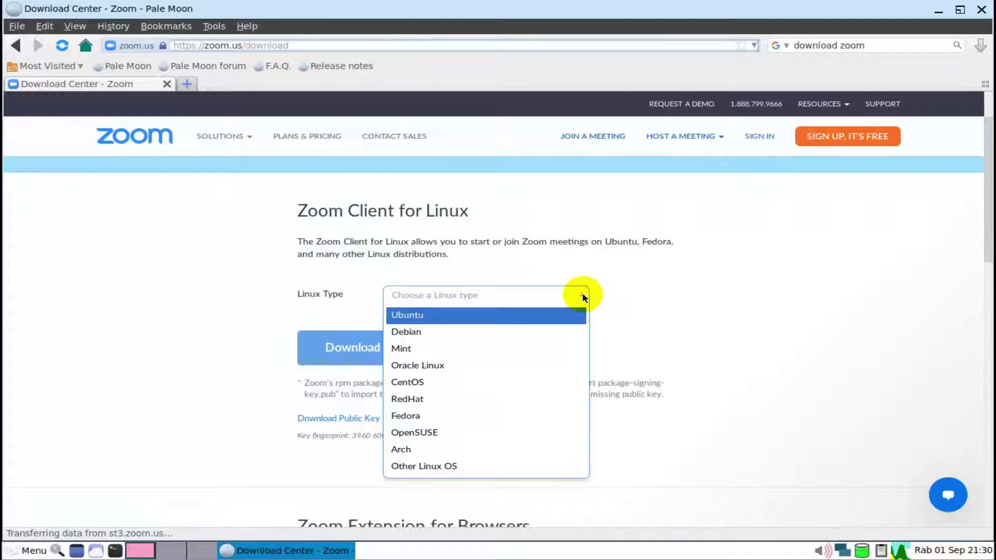
{"action": "left_click", "coordinate": [449, 316]}
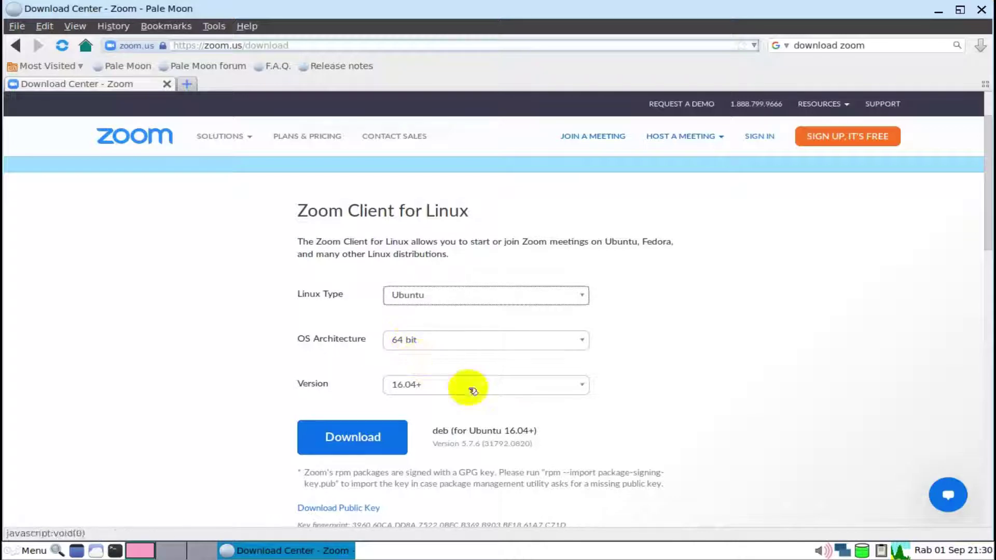
Download zoom_amd64.deb for Ubuntu 16.04+ into the Downloads folder and close the browser.
{"action": "scroll", "coordinate": [597, 427], "scroll_direction": "down", "scroll_amount": 1}
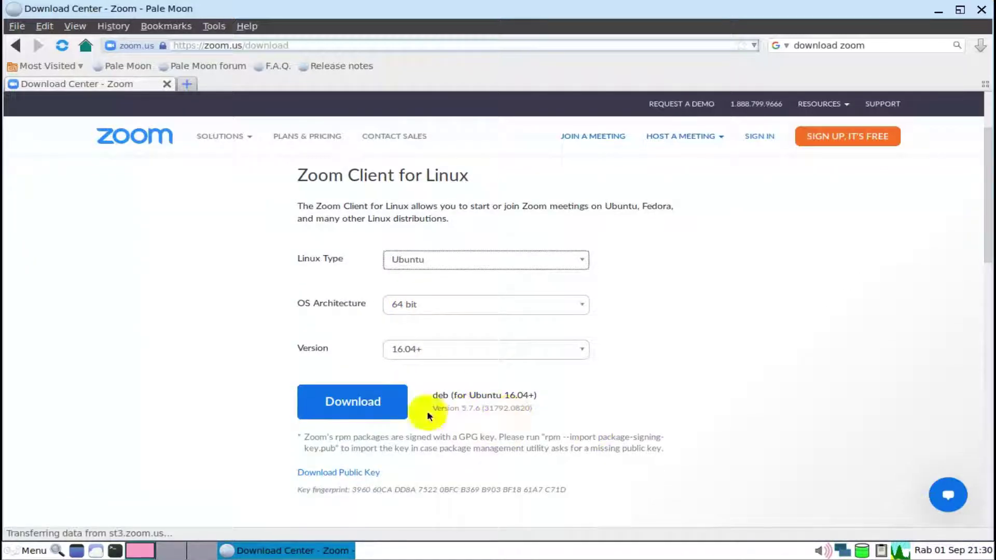
{"action": "left_click", "coordinate": [358, 411]}
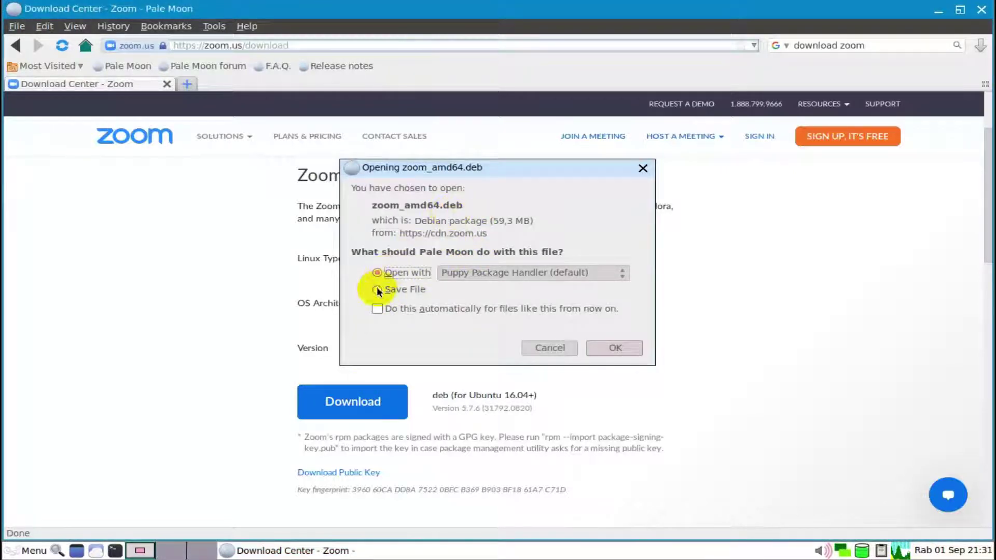
{"action": "left_click", "coordinate": [377, 289]}
{"action": "left_click", "coordinate": [618, 348]}
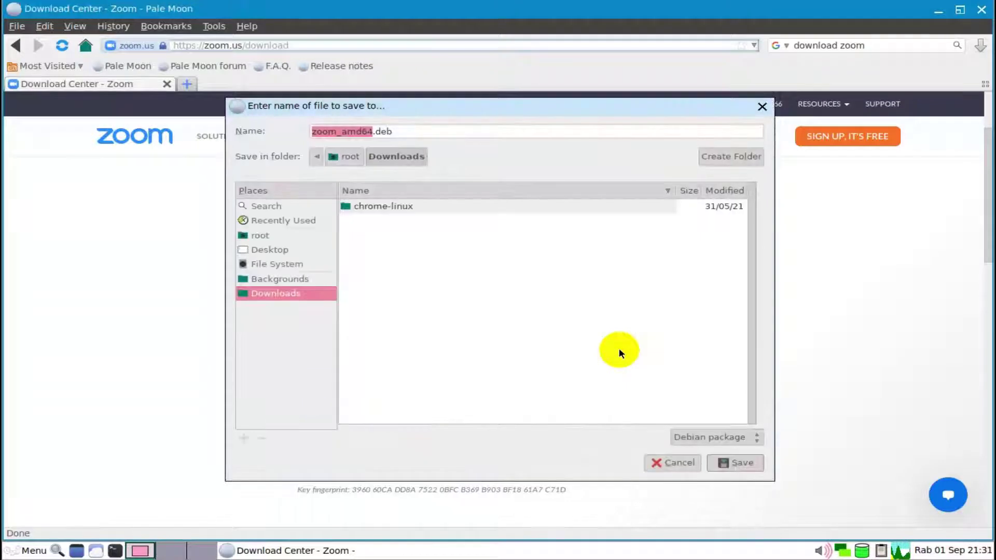
{"action": "left_click", "coordinate": [736, 463]}
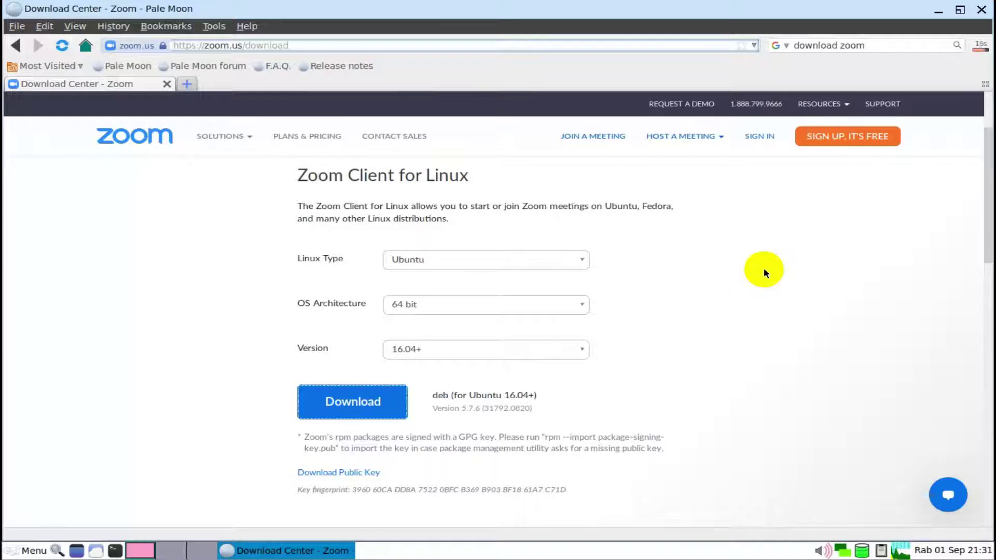
{"action": "left_click", "coordinate": [979, 45]}
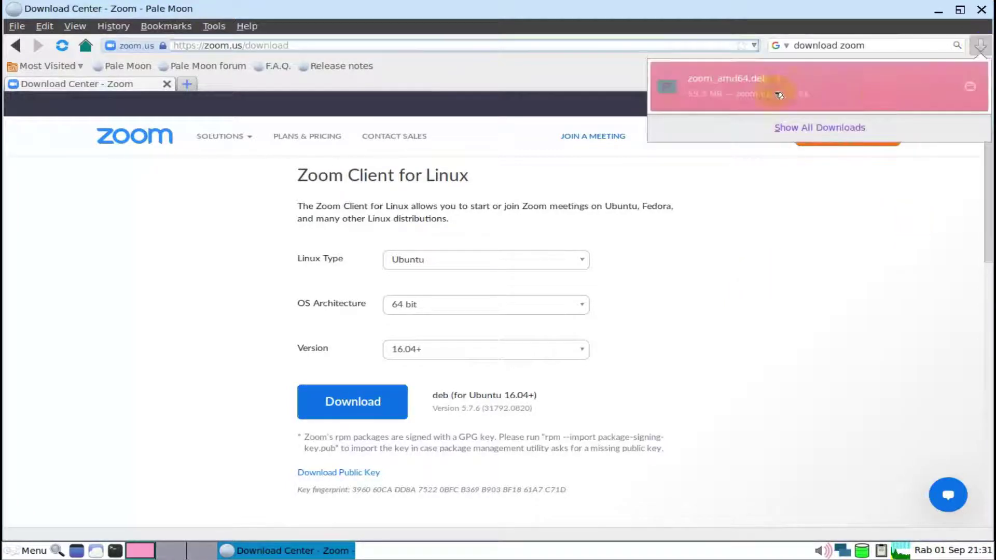
{"action": "left_click", "coordinate": [981, 9]}
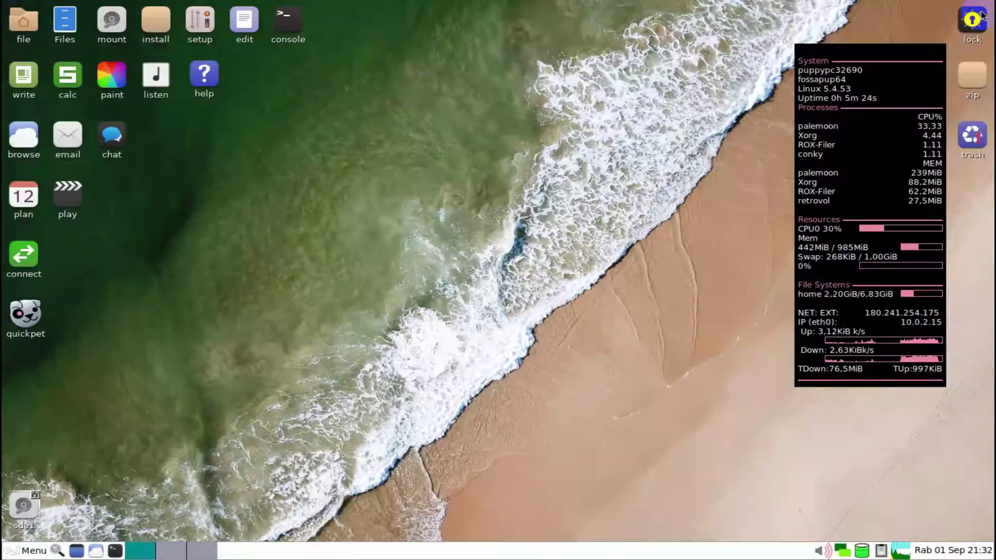
Install the zoom_amd64.deb package from the Downloads folder and close the file manager.
{"action": "left_click", "coordinate": [23, 22]}
{"action": "left_click", "coordinate": [337, 128]}
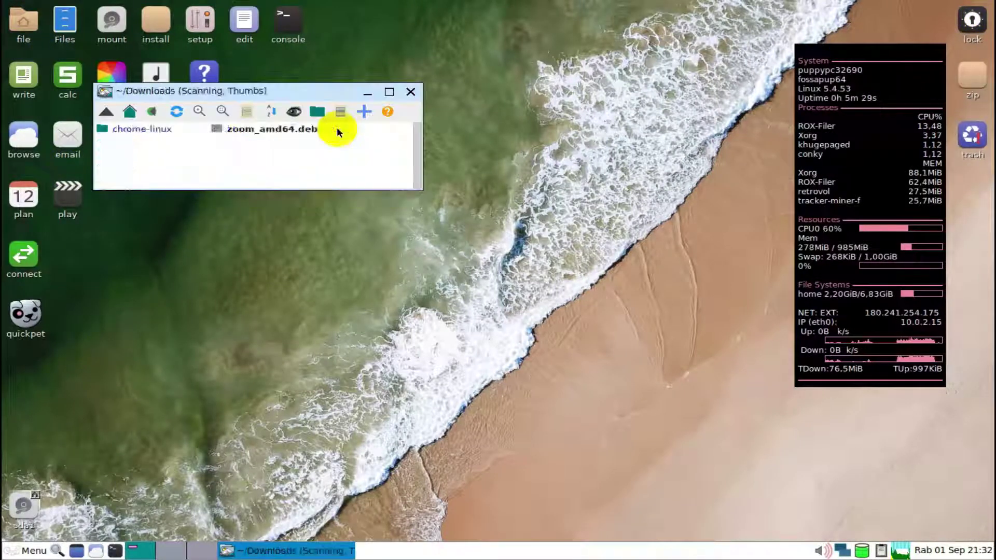
{"action": "left_click", "coordinate": [269, 131]}
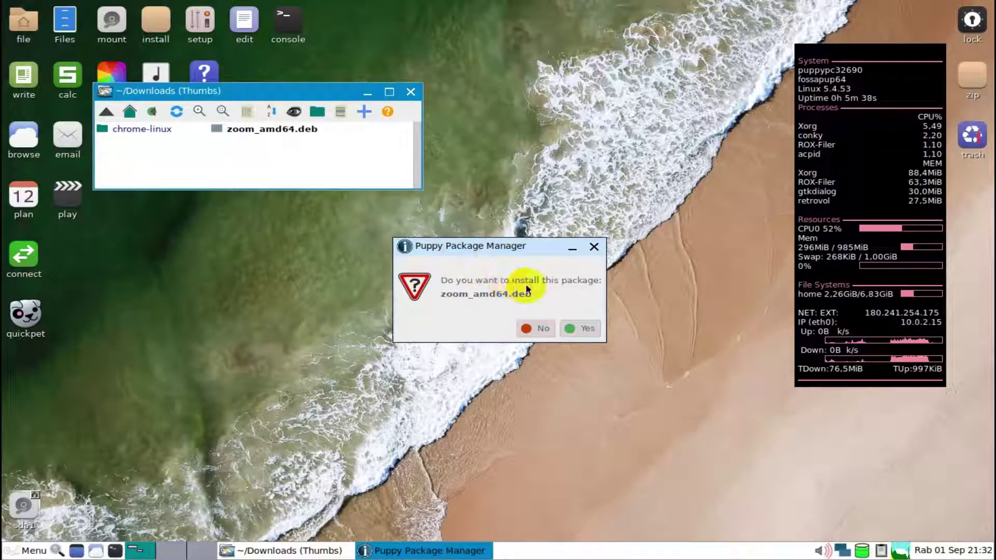
{"action": "left_click", "coordinate": [582, 328]}
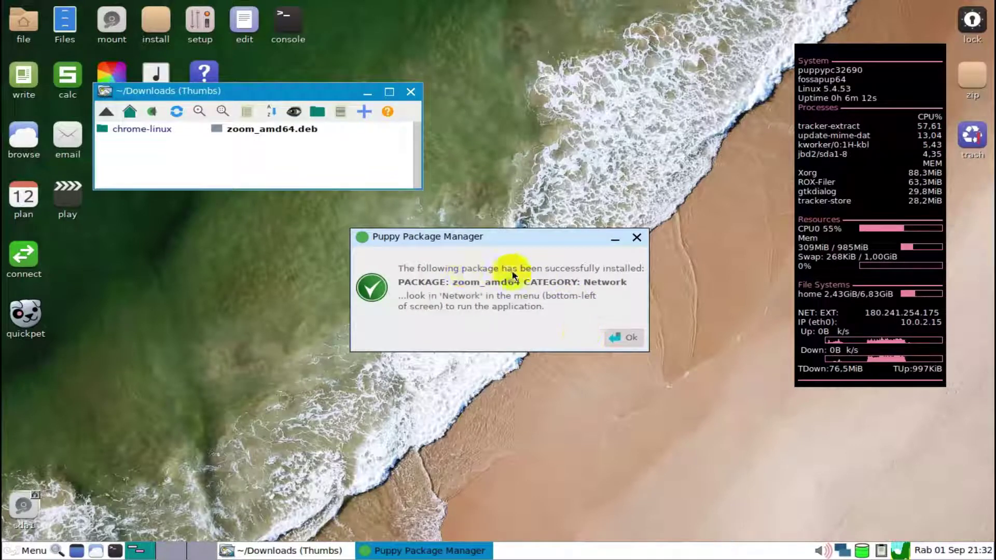
{"action": "left_click", "coordinate": [620, 338]}
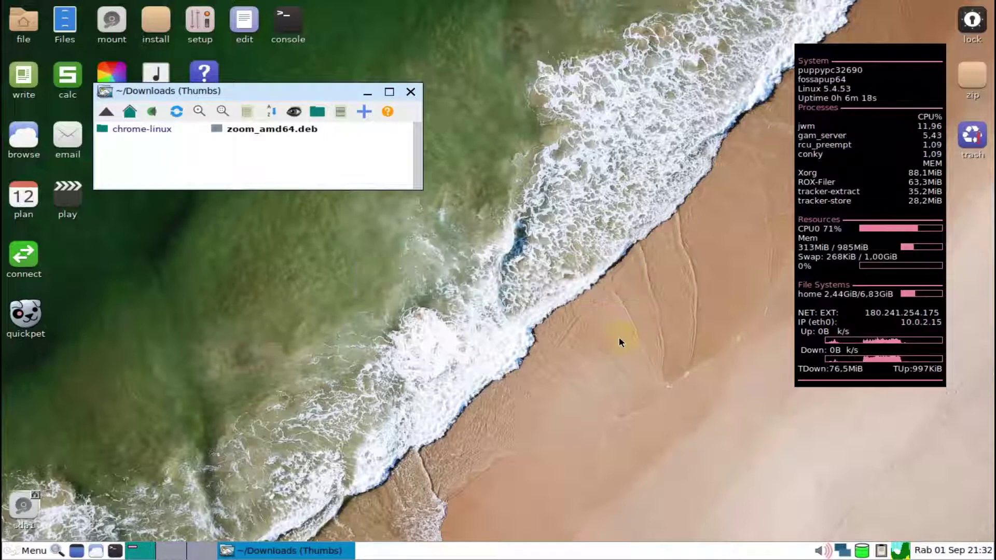
{"action": "left_click", "coordinate": [410, 92]}
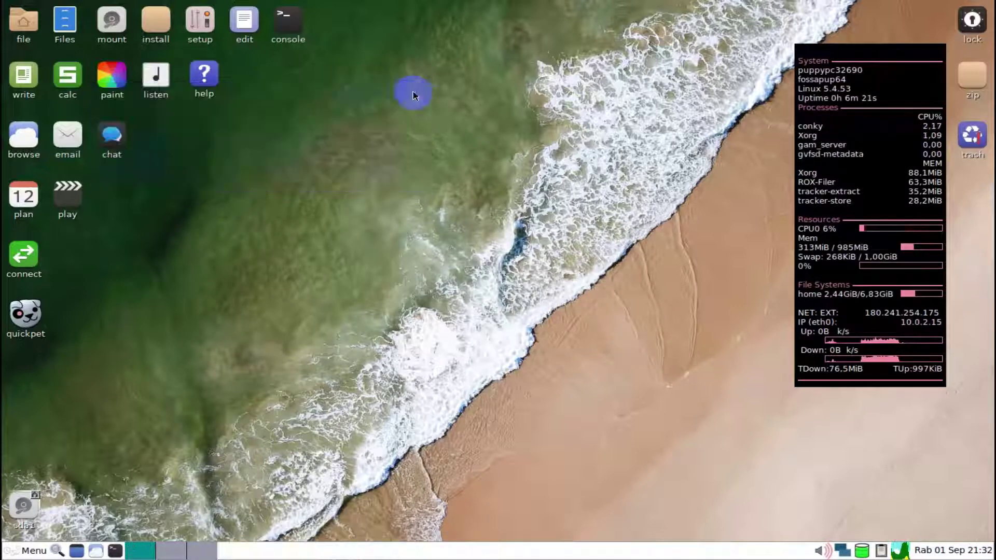
Launch Zoom from the Network applications to check that it starts, and close its window.
{"action": "left_click", "coordinate": [31, 552]}
{"action": "mouse_move", "coordinate": [42, 416]}
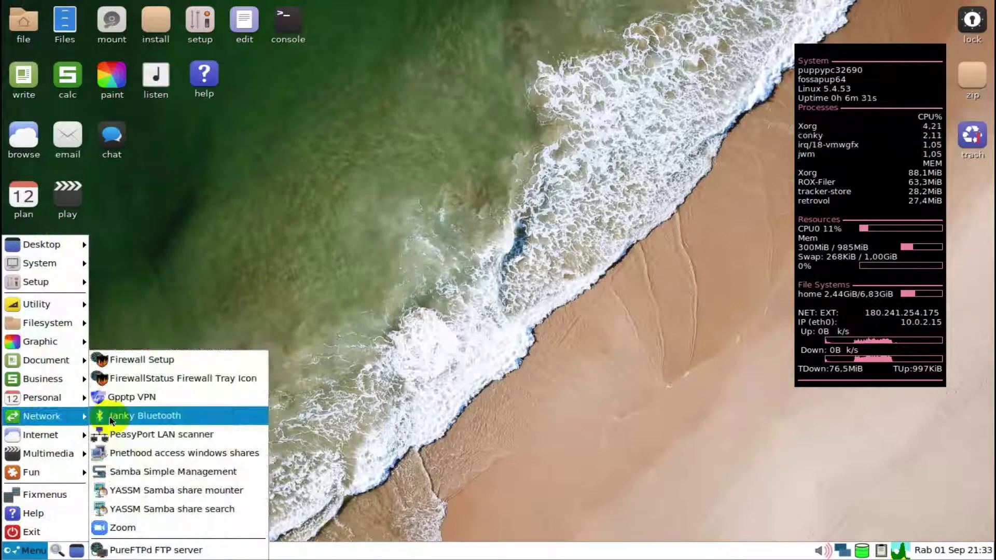
{"action": "left_click", "coordinate": [133, 530]}
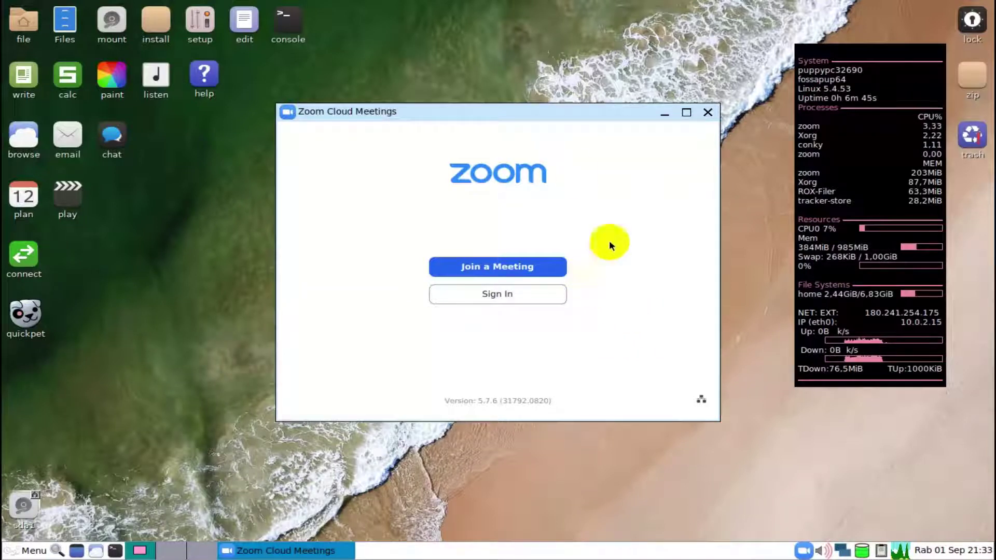
{"action": "left_click", "coordinate": [711, 113]}
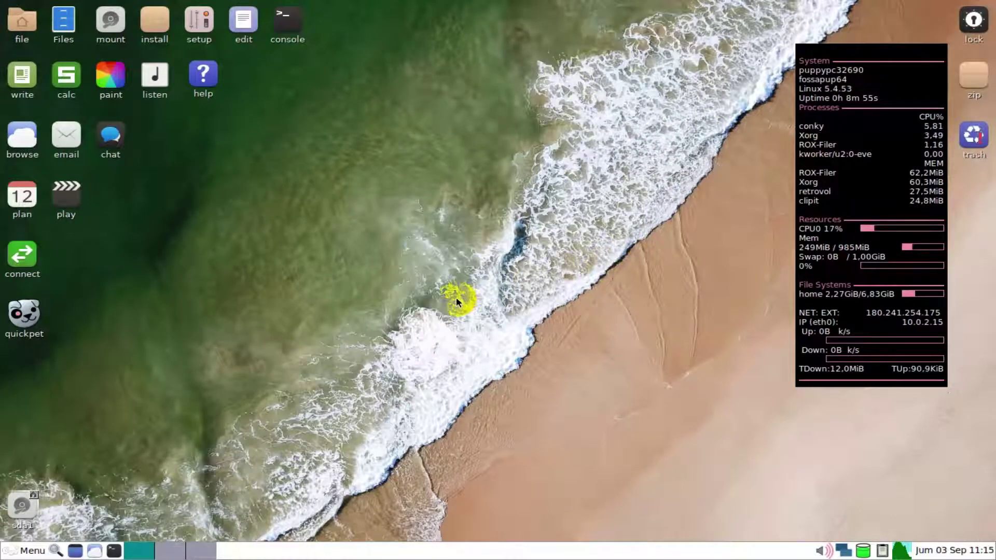
Install the zoom-x86_64.pet package from Quickpet's office applications and close Quickpet.
{"action": "left_click", "coordinate": [25, 318]}
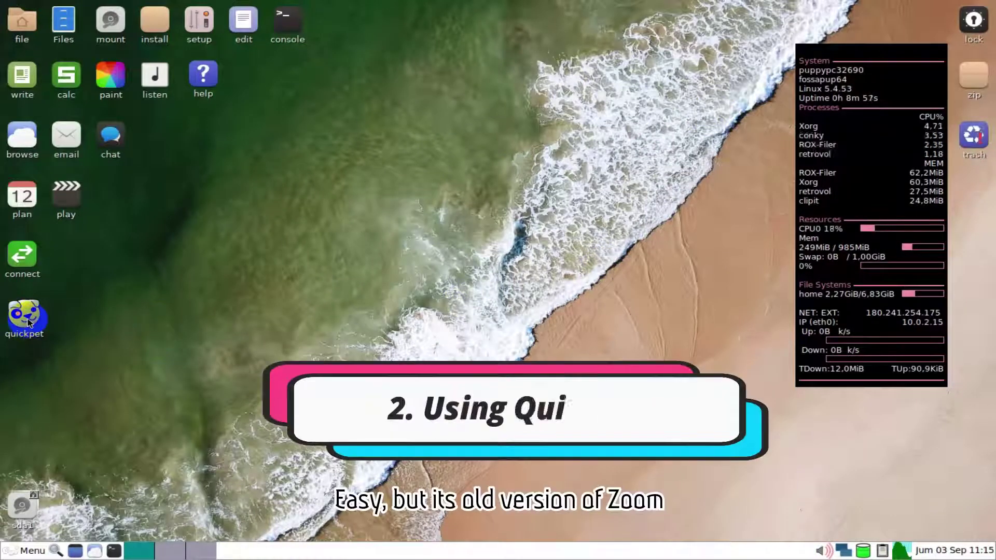
{"action": "left_click", "coordinate": [336, 300]}
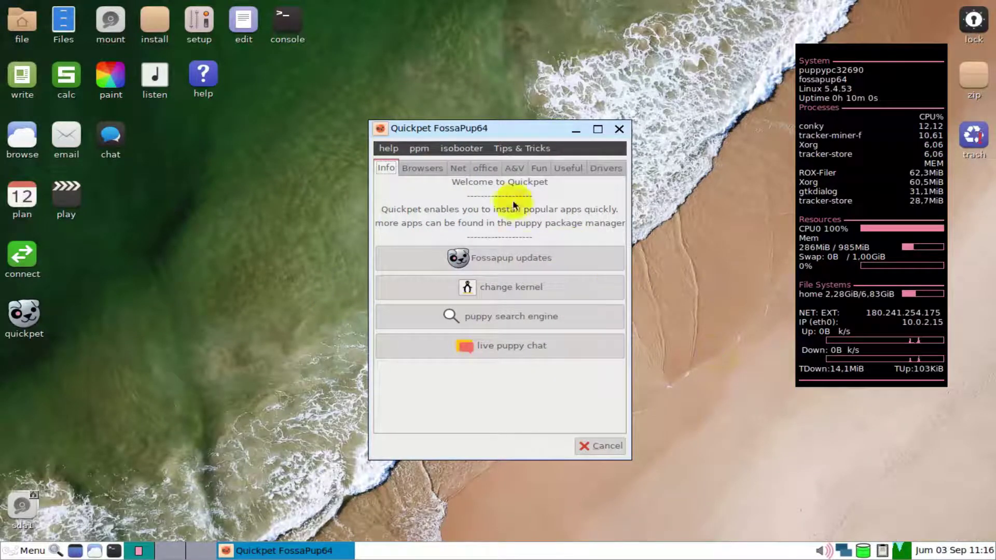
{"action": "left_click", "coordinate": [485, 167]}
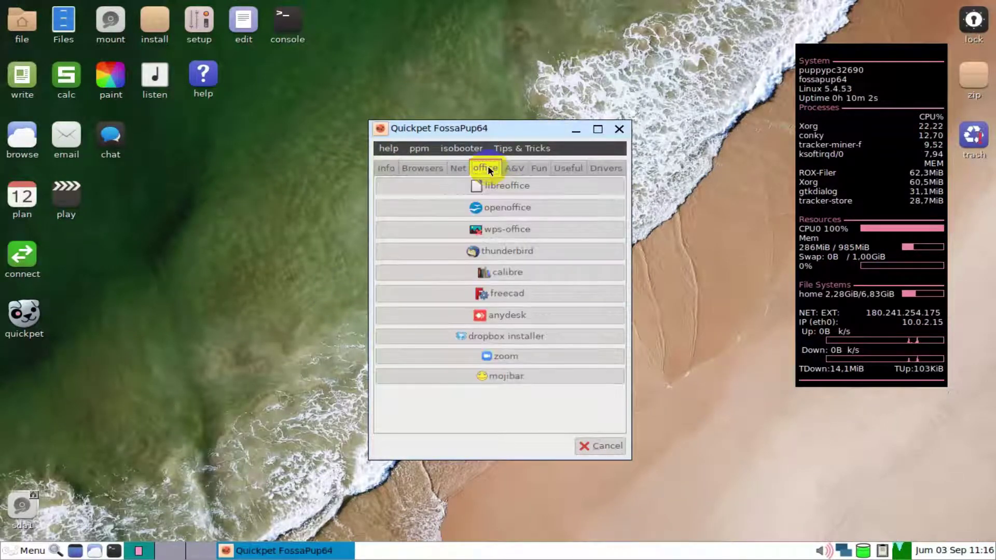
{"action": "left_click", "coordinate": [505, 356]}
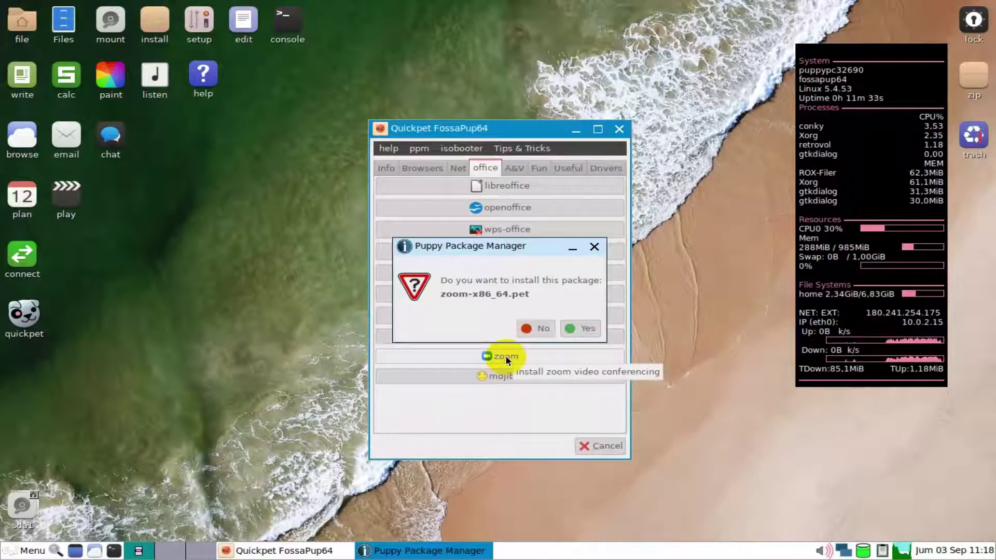
{"action": "left_click", "coordinate": [587, 329]}
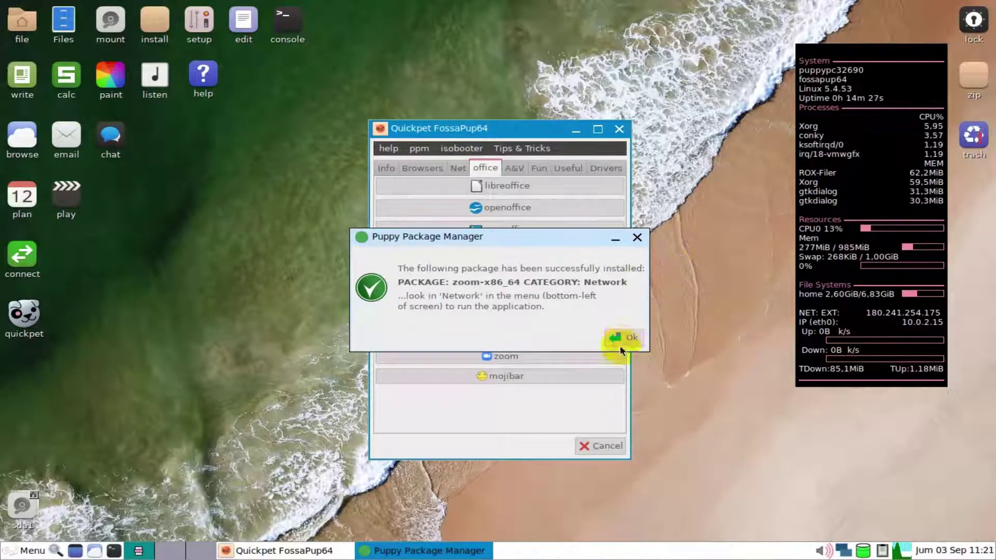
{"action": "left_click", "coordinate": [623, 338]}
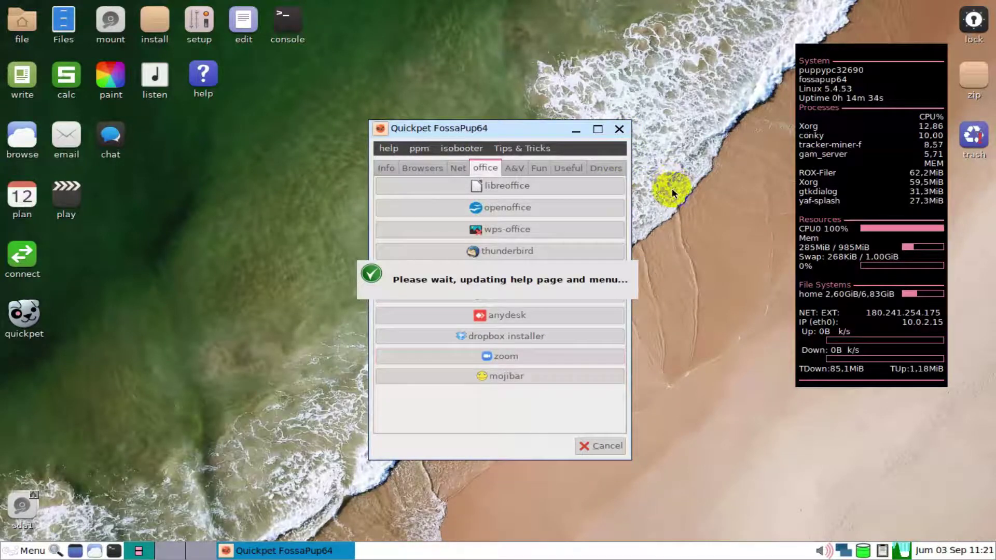
{"action": "left_click", "coordinate": [620, 130]}
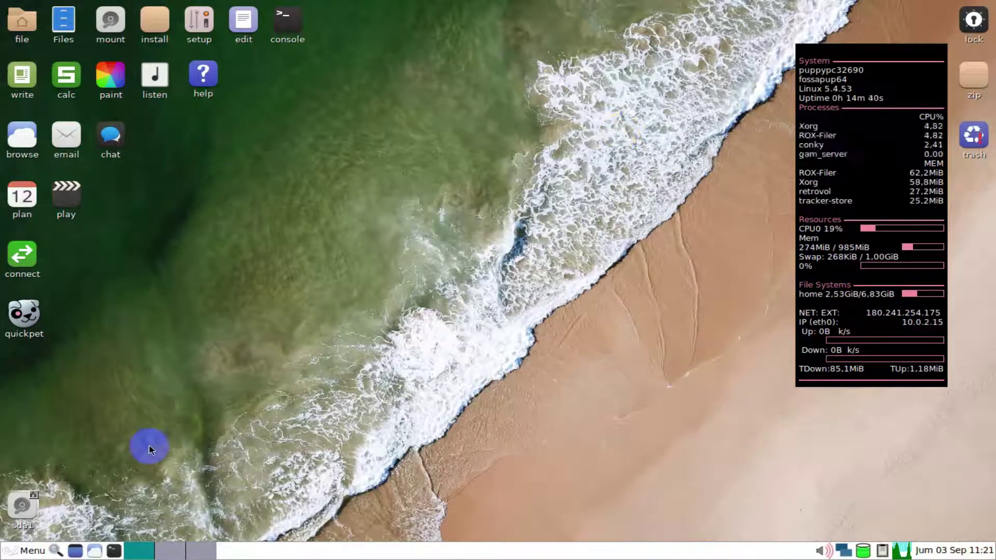
Launch the Zoom version installed through Quickpet to check it, and close the Zoom Cloud Meetings window.
{"action": "left_click", "coordinate": [18, 553]}
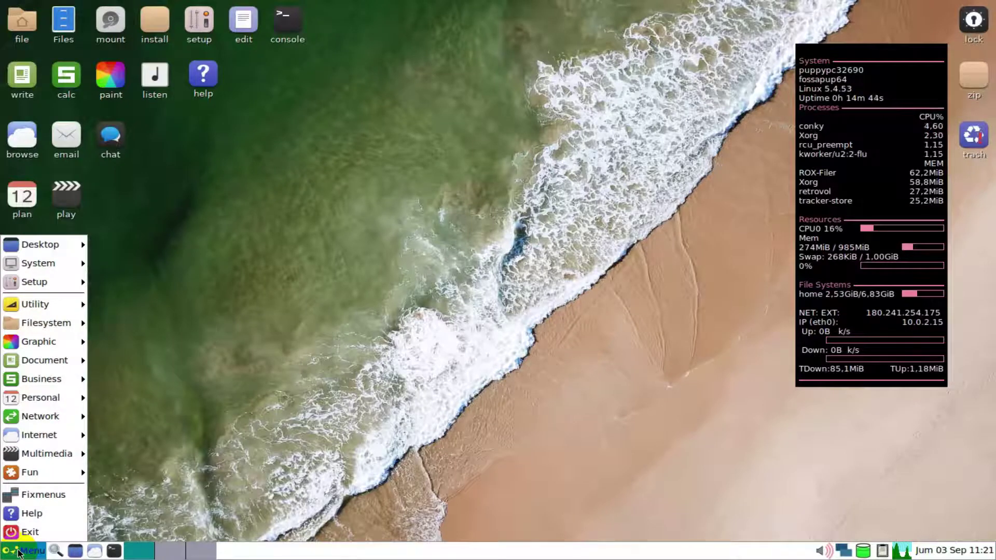
{"action": "mouse_move", "coordinate": [41, 416]}
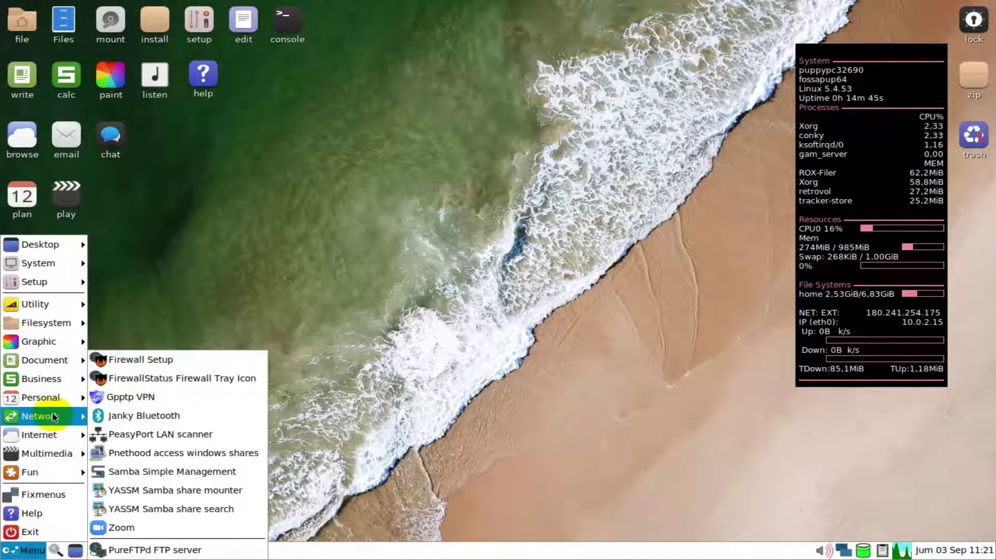
{"action": "left_click", "coordinate": [120, 529]}
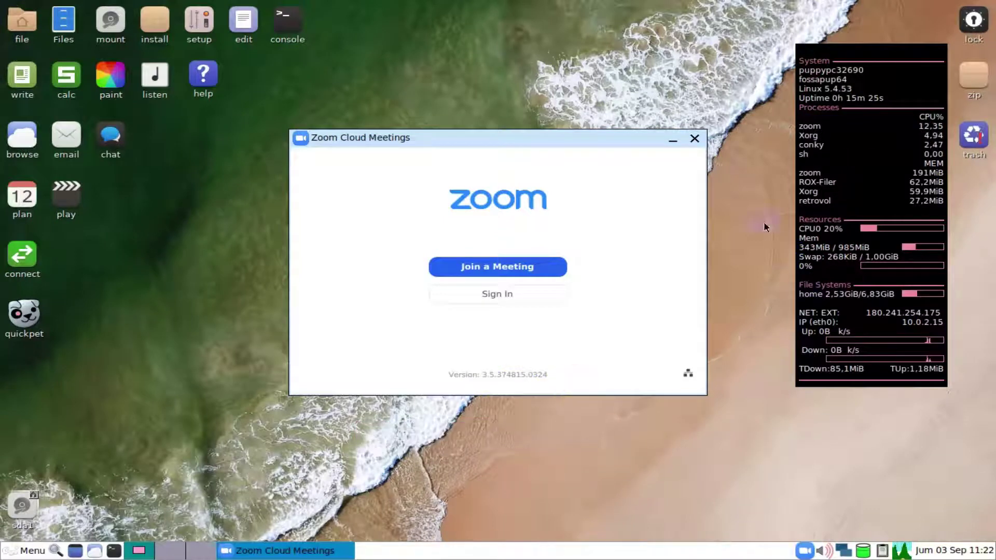
{"action": "left_click", "coordinate": [694, 139]}
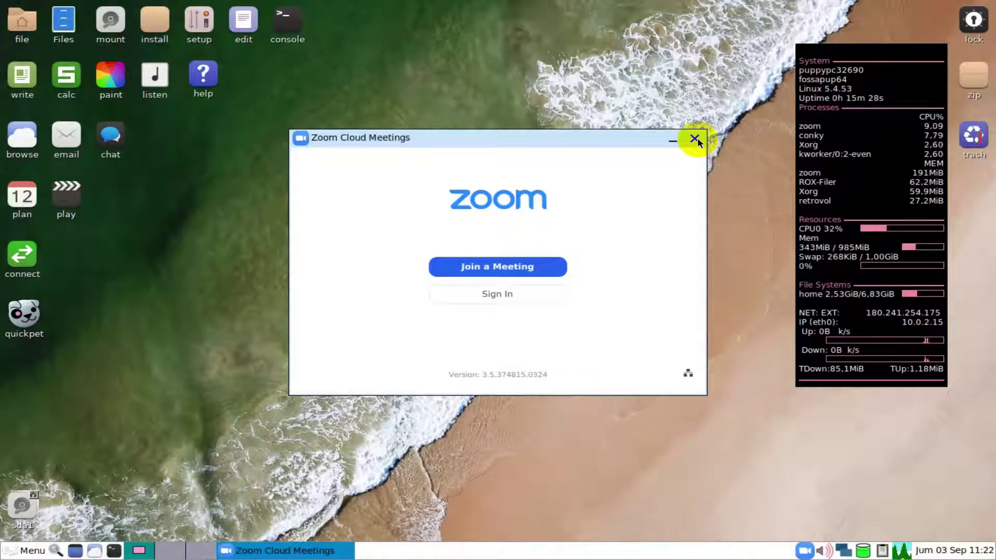
{"action": "left_click", "coordinate": [694, 139]}
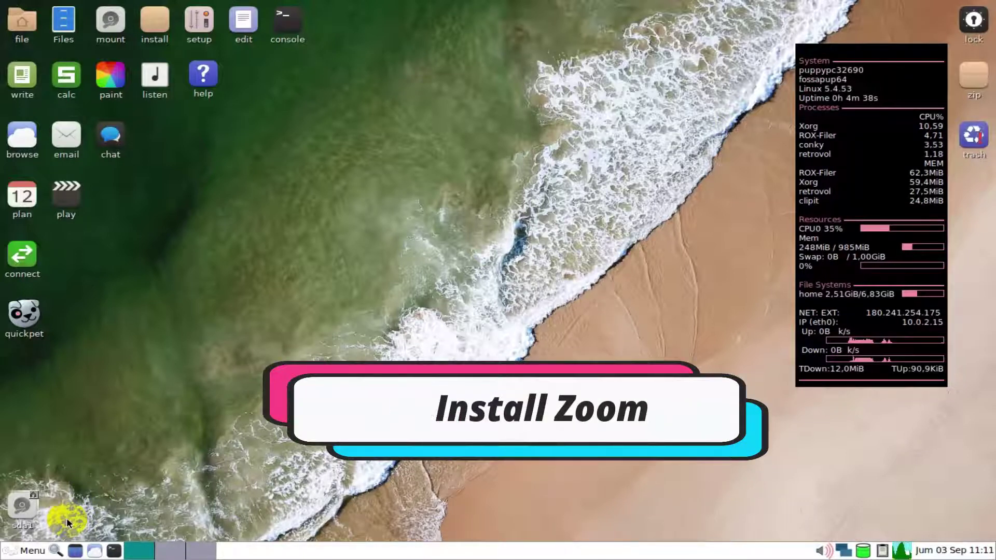
Open the Puppy Package Manager and bring up the list of installed packages for uninstalling.
{"action": "left_click", "coordinate": [24, 551]}
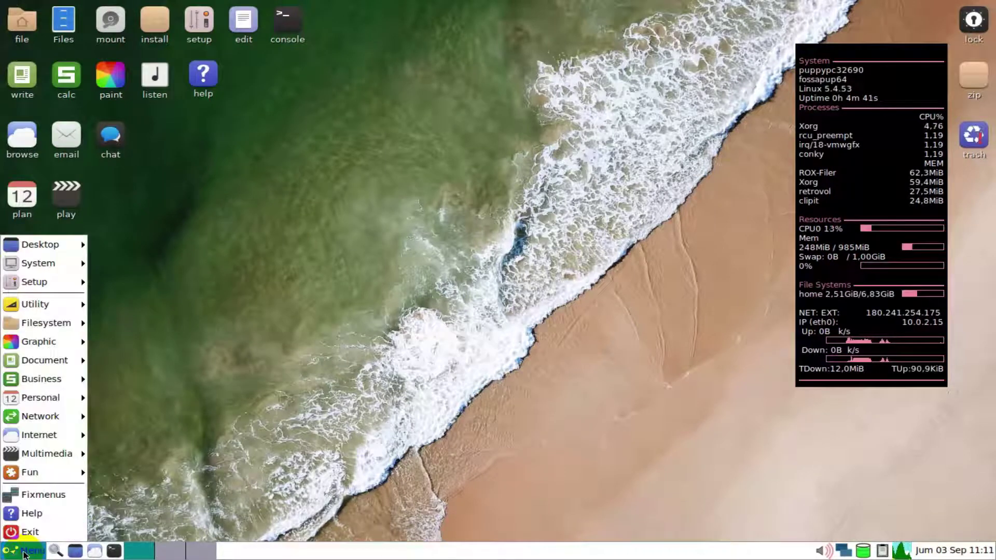
{"action": "mouse_move", "coordinate": [24, 283]}
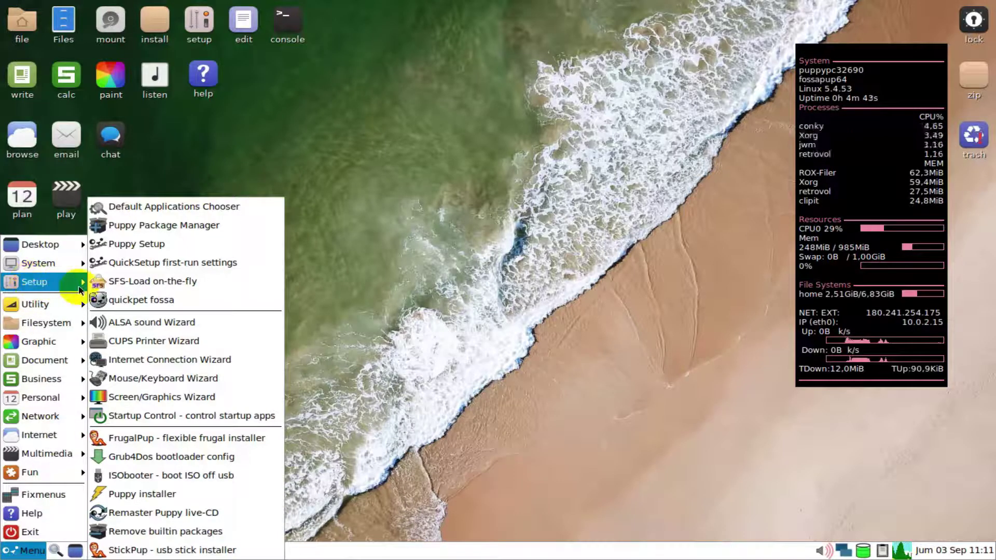
{"action": "left_click", "coordinate": [181, 228]}
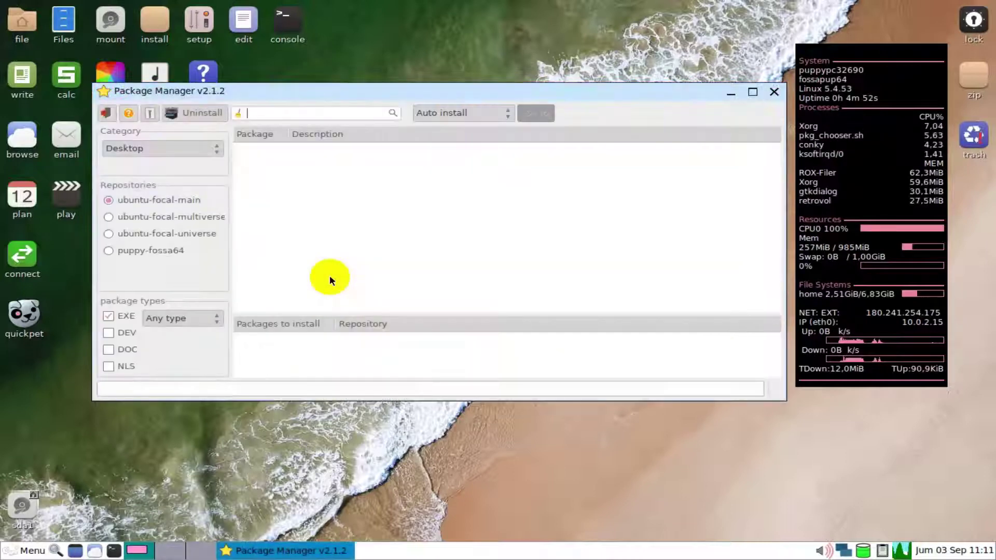
{"action": "left_click", "coordinate": [195, 114]}
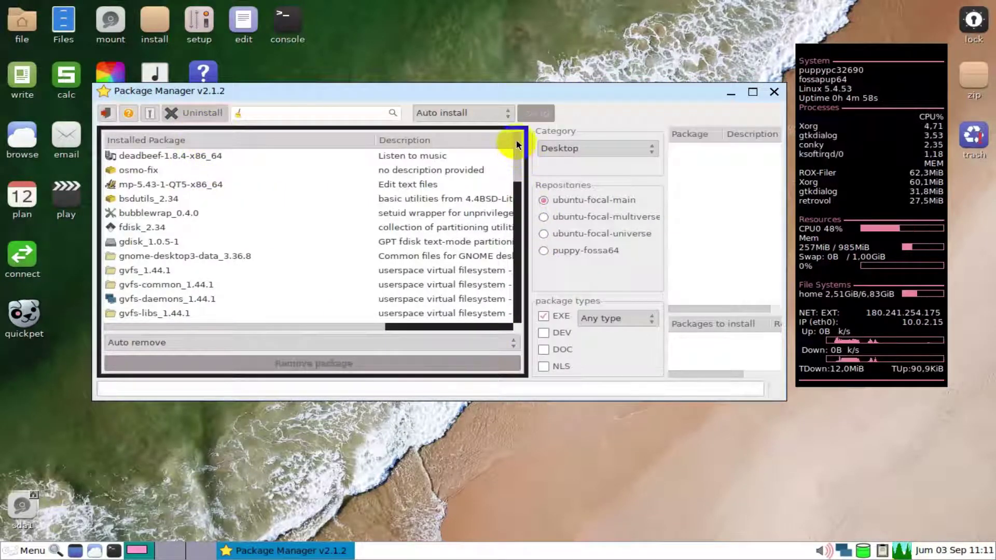
Remove the installed zoom_amd64 package with automatic removal, check the end of the installed list, and close the package manager.
{"action": "left_click_drag", "start_coordinate": [516, 145], "coordinate": [525, 326]}
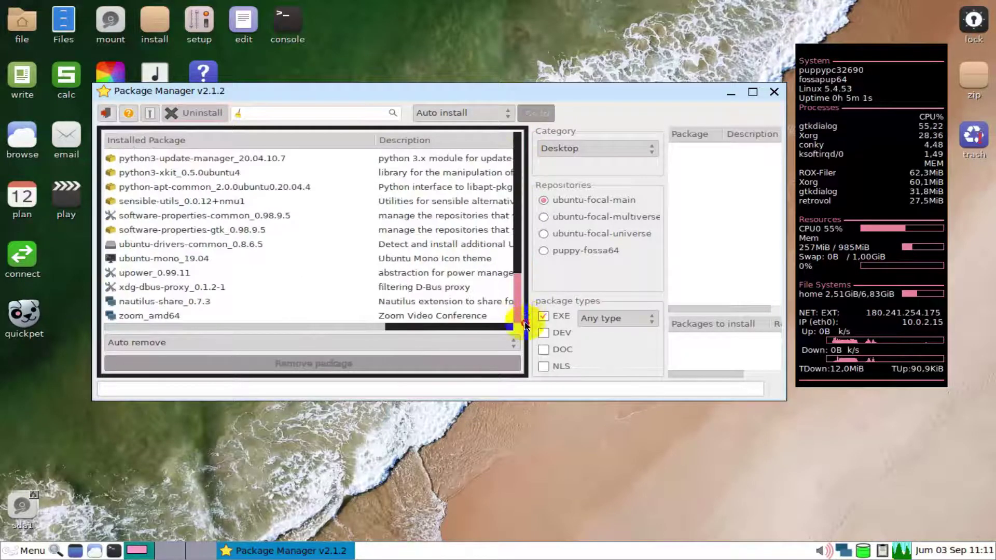
{"action": "left_click", "coordinate": [157, 316]}
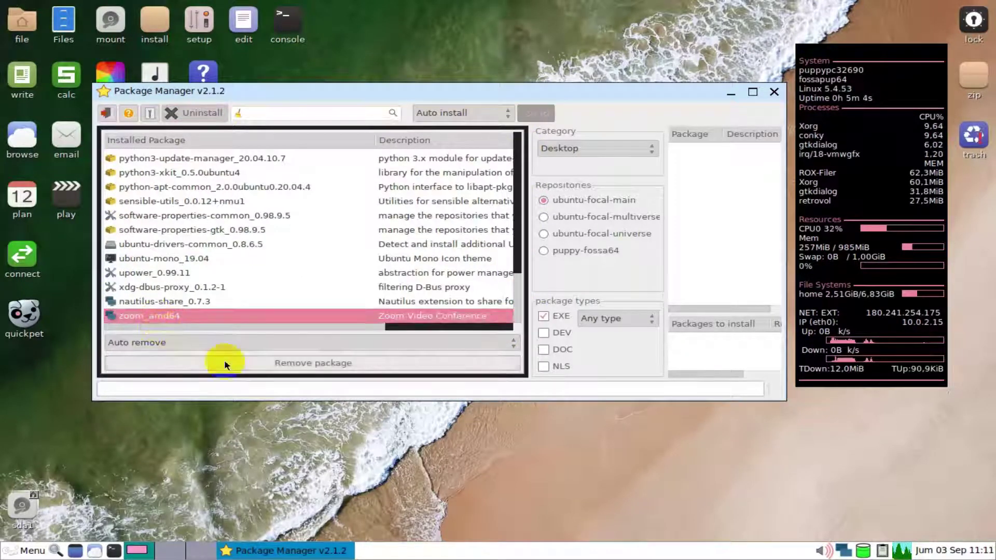
{"action": "left_click", "coordinate": [322, 365]}
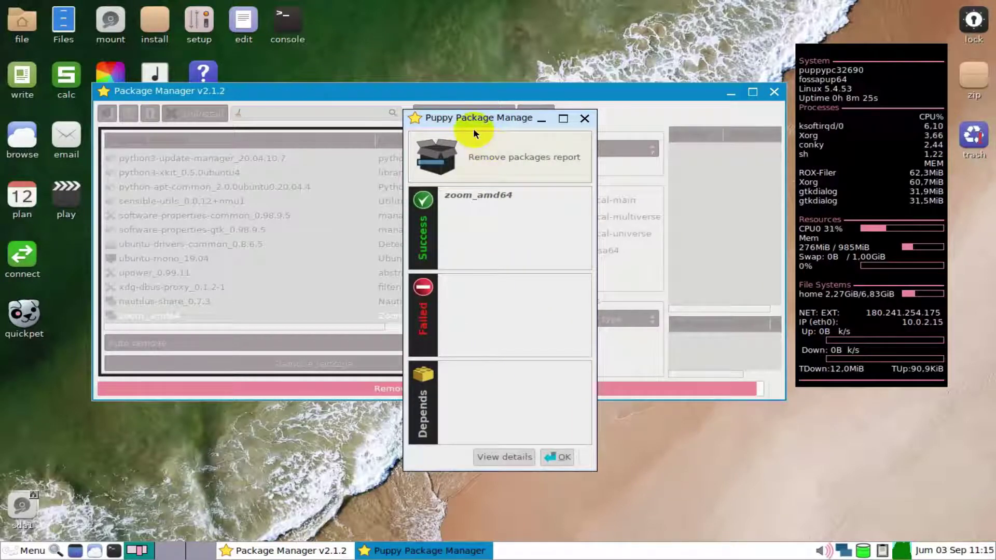
{"action": "left_click", "coordinate": [556, 458]}
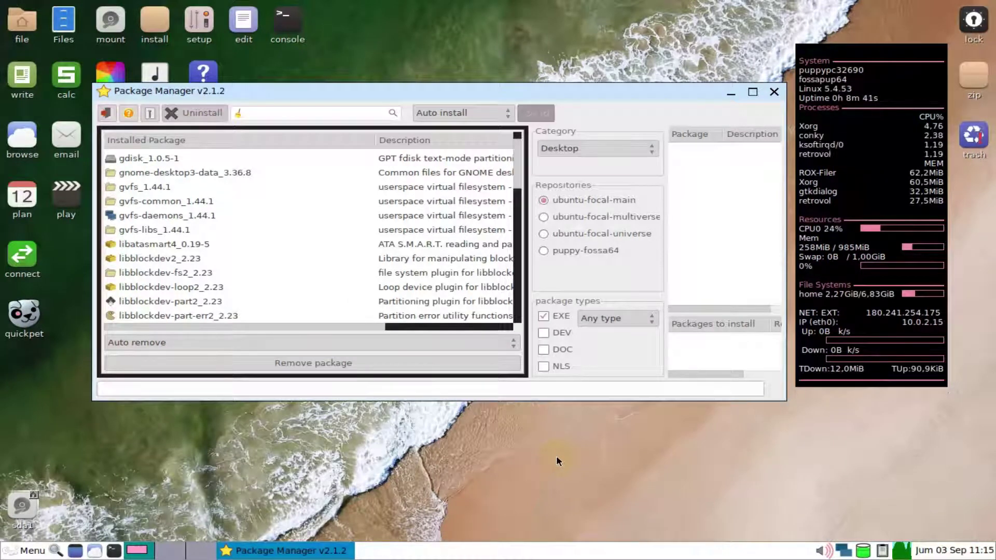
{"action": "left_click_drag", "start_coordinate": [517, 154], "coordinate": [519, 327]}
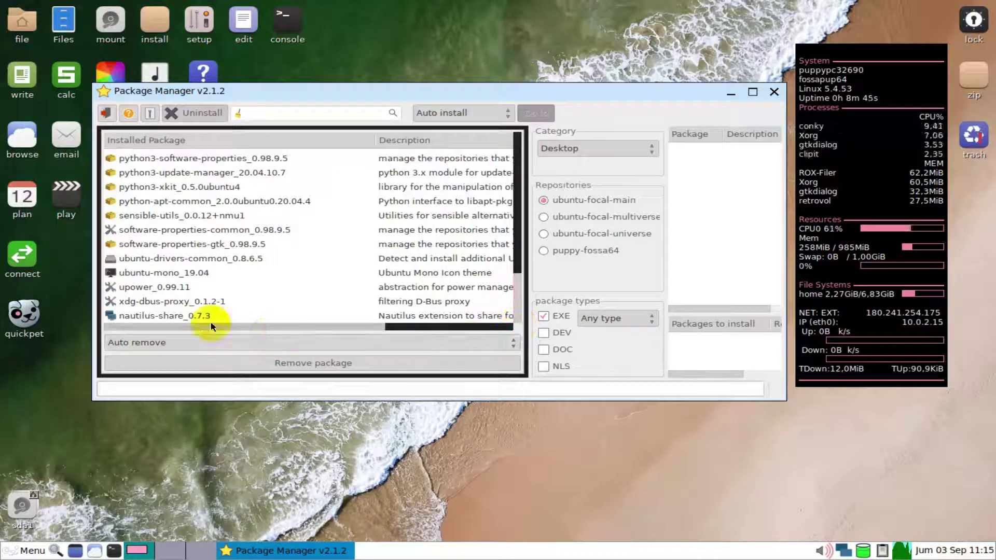
{"action": "left_click", "coordinate": [774, 94]}
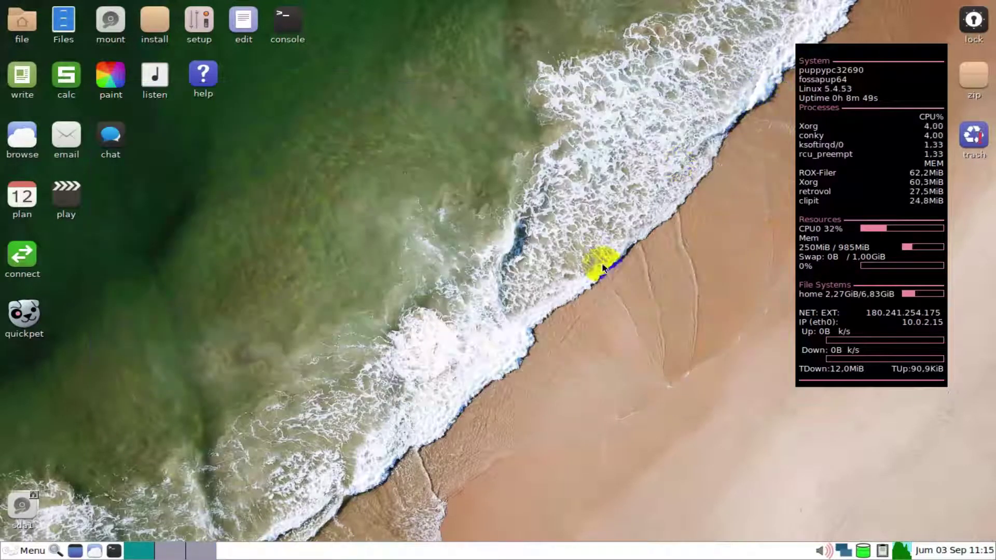